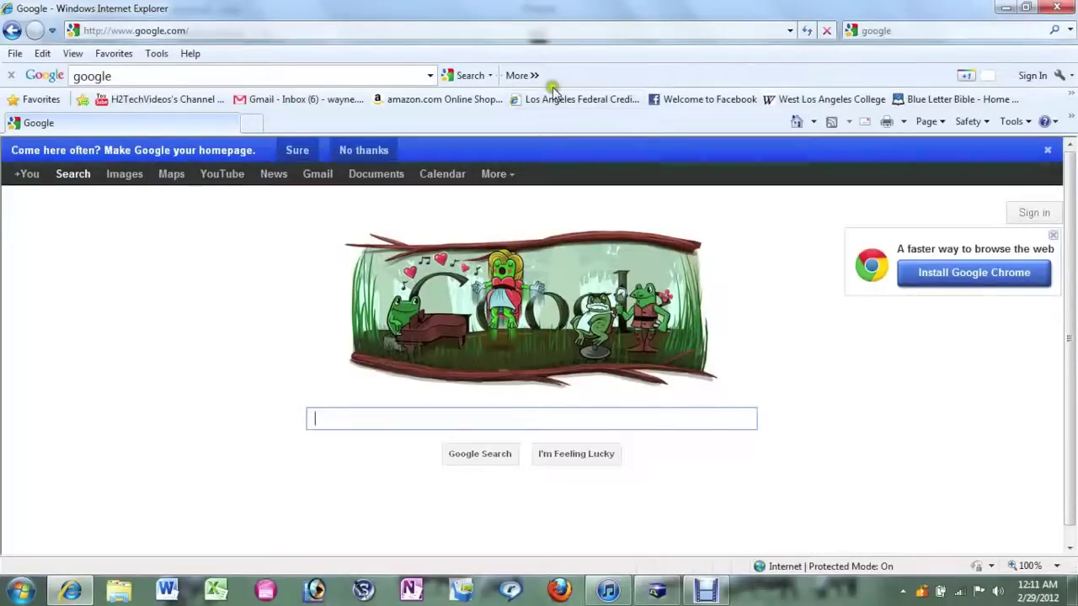
- Go to the Google Chrome download page from the homepage ad and start the download
{"action": "left_click", "coordinate": [257, 35]}
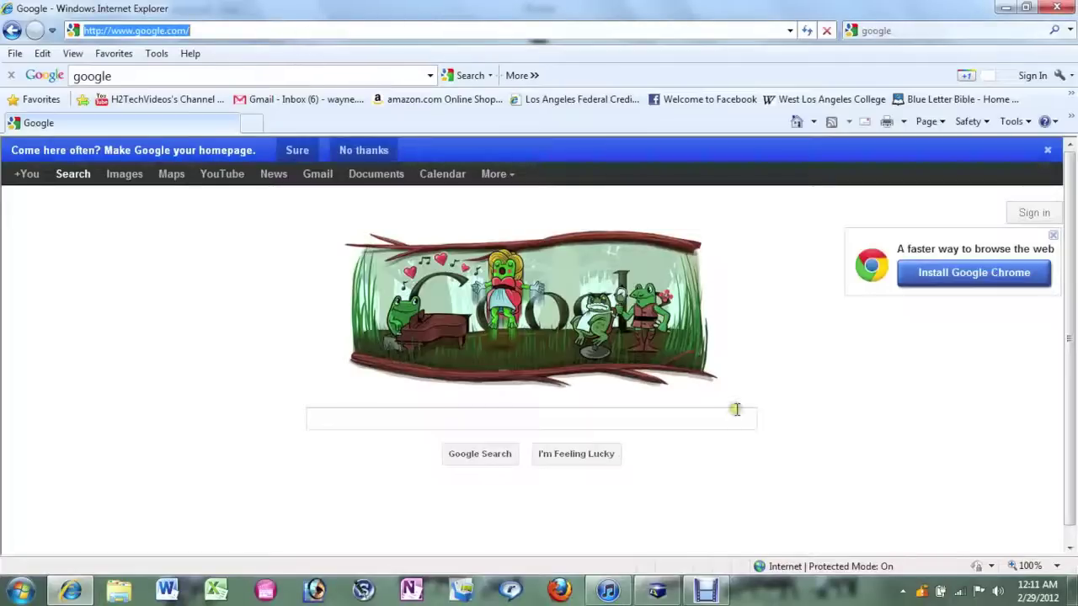
{"action": "left_click", "coordinate": [961, 281]}
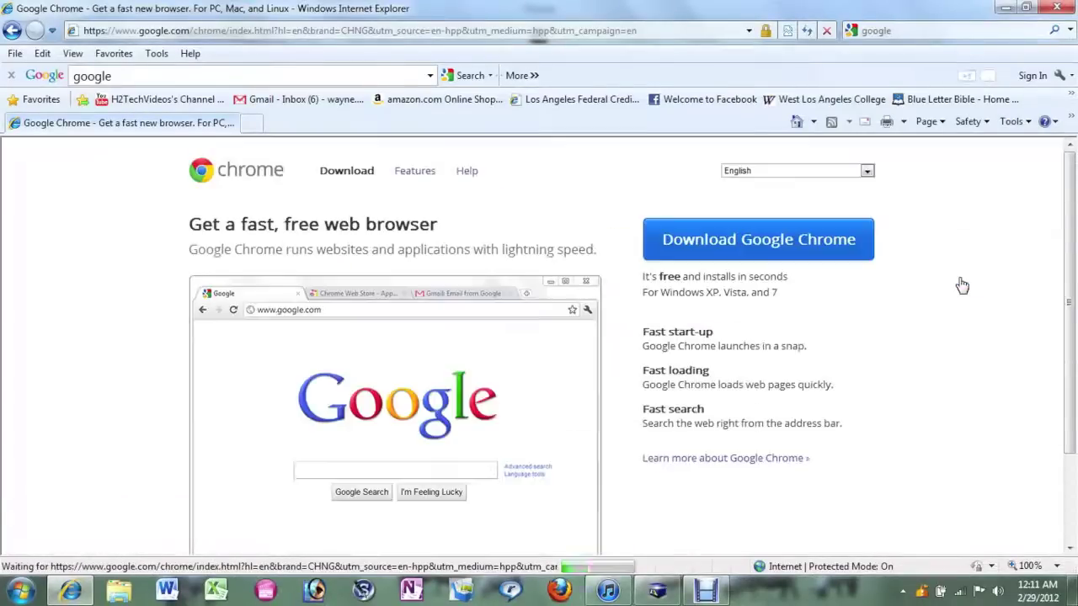
{"action": "left_click", "coordinate": [748, 241]}
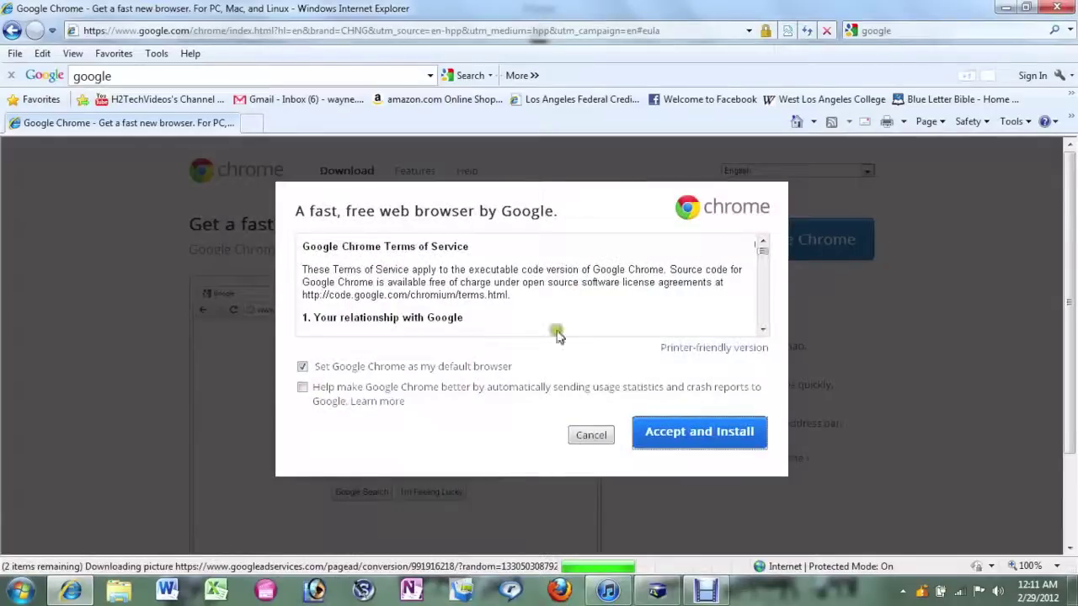
- Leave Chrome unset as default browser, then accept the terms and install Chrome
{"action": "left_click", "coordinate": [301, 368]}
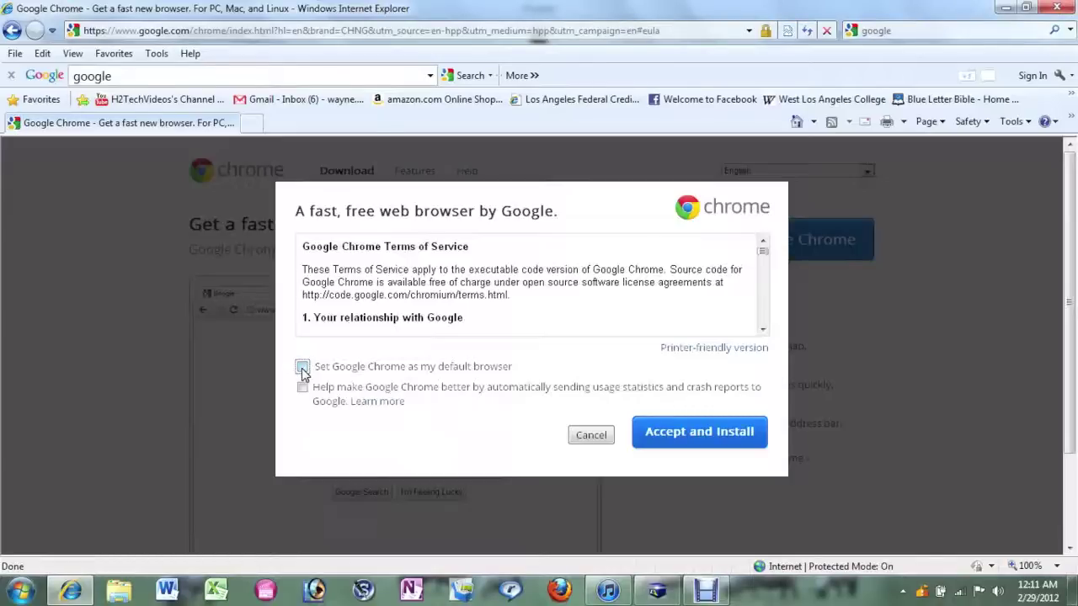
{"action": "left_click", "coordinate": [303, 368]}
{"action": "left_click", "coordinate": [305, 390]}
{"action": "left_click", "coordinate": [681, 441]}
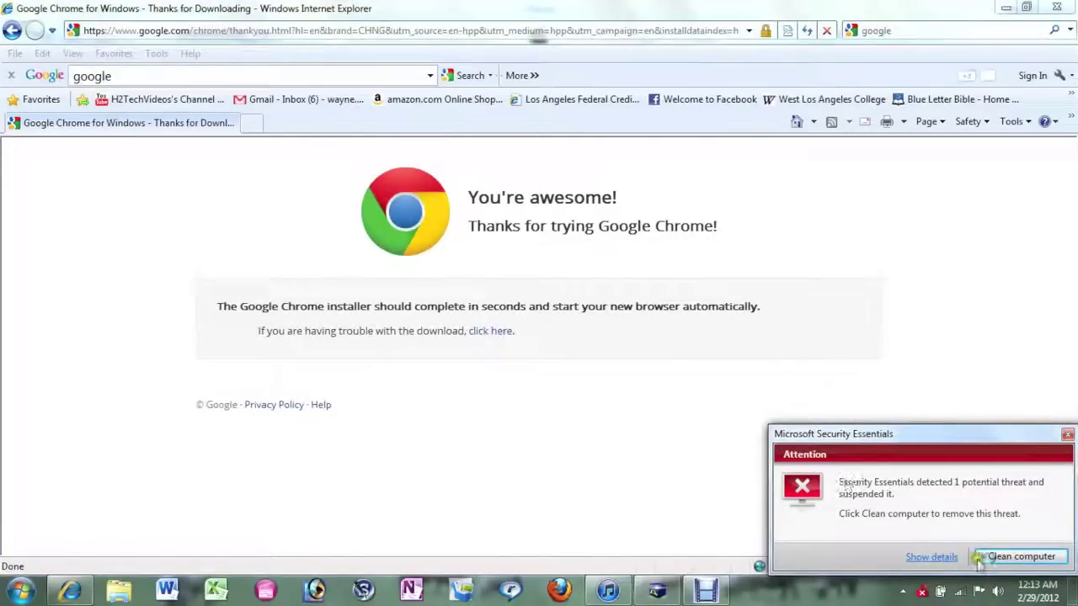
- Minimize Internet Explorer and iTunes, clean the detected threat, and maximize Chrome's welcome window
{"action": "left_click", "coordinate": [1007, 8]}
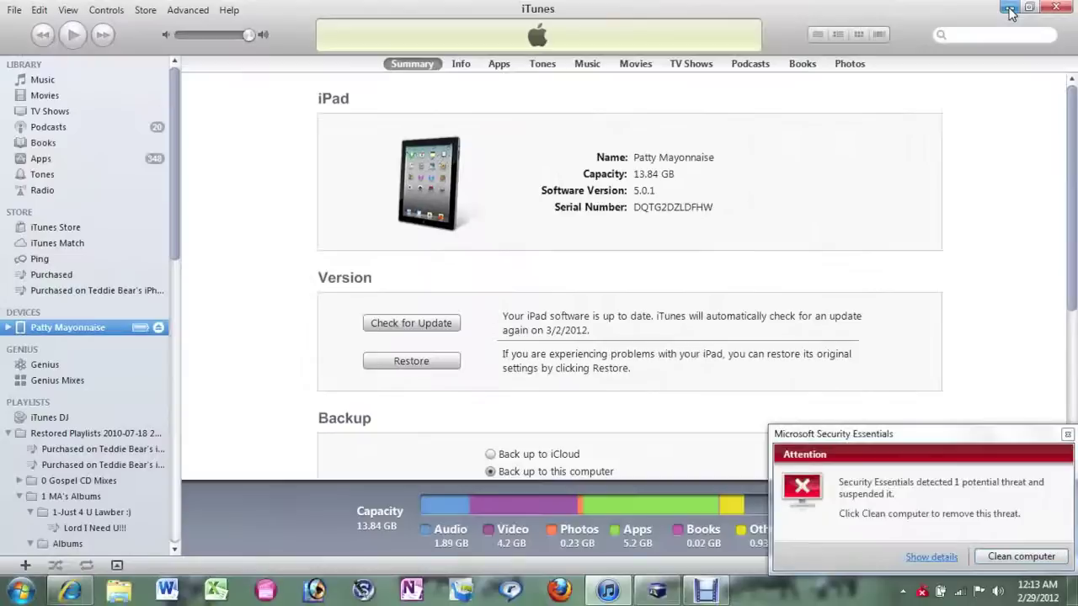
{"action": "left_click", "coordinate": [1022, 557]}
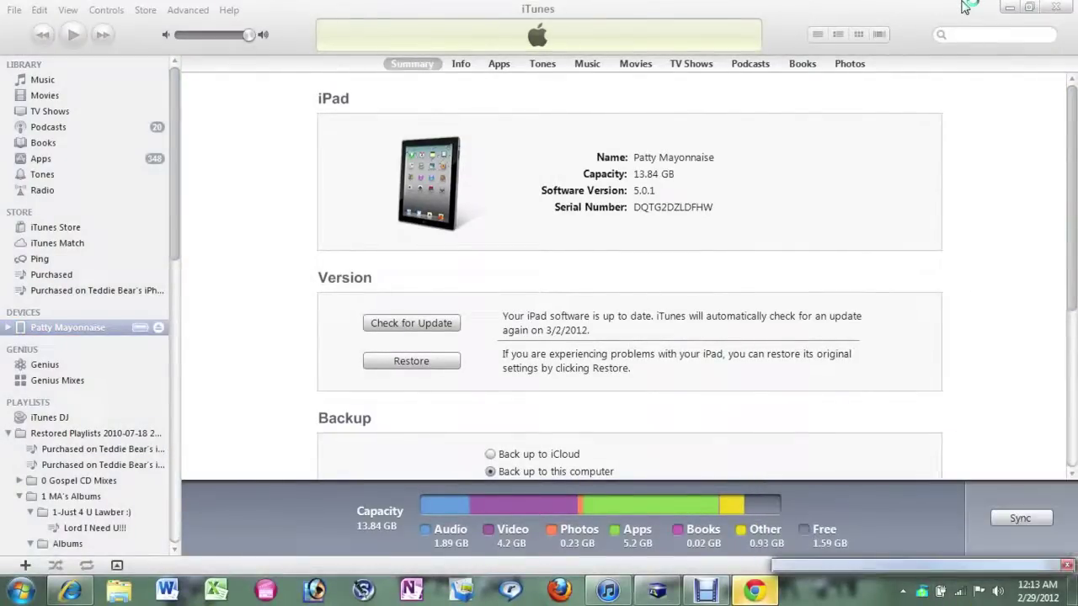
{"action": "left_click", "coordinate": [1012, 8]}
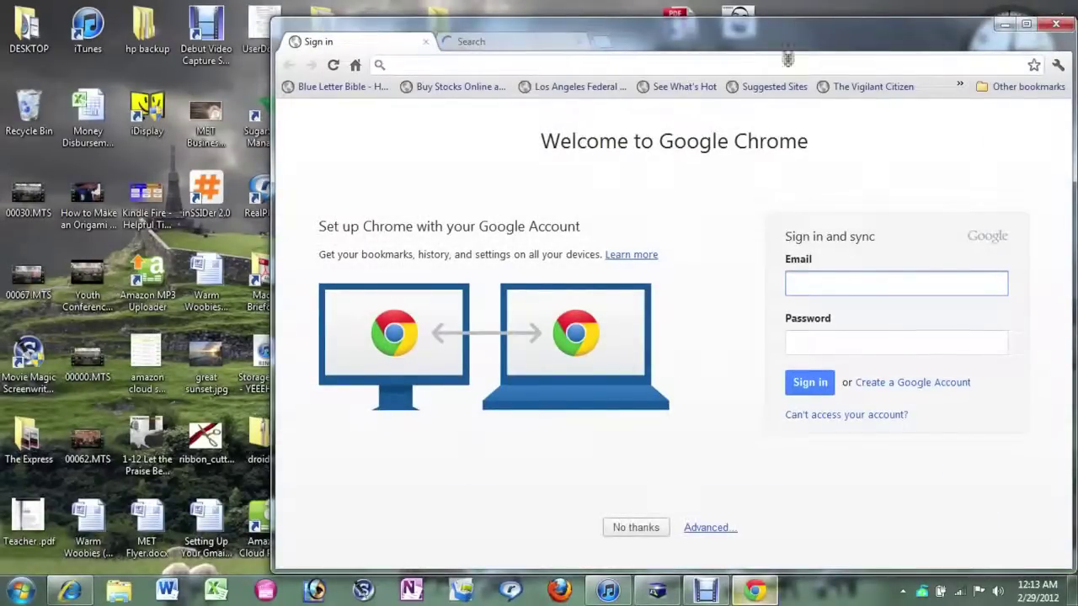
{"action": "left_click", "coordinate": [1027, 24]}
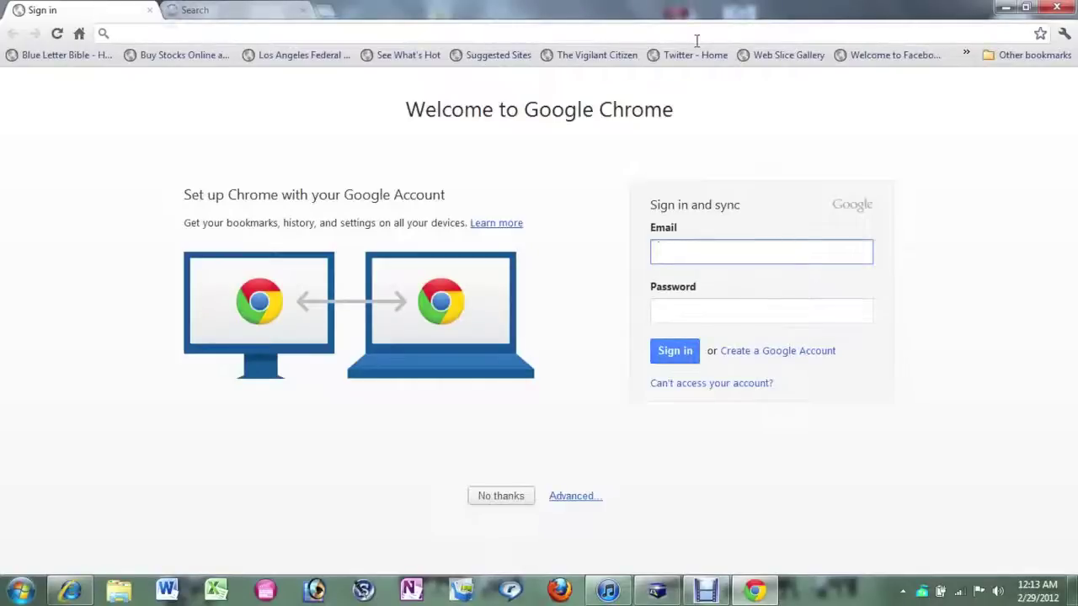
- Sign in to Chrome with the Google account's email and password
{"action": "type", "text": "www"}
{"action": "key", "text": "BackSpace"}
{"action": "key", "text": "BackSpace"}
{"action": "key", "text": "BackSpace"}
{"action": "type", "text": "wayn"}
{"action": "key", "text": "BackSpace"}
{"action": "key", "text": "BackSpace"}
{"action": "key", "text": "BackSpace"}
{"action": "type", "text": "h2techvideos"}
{"action": "key", "text": "Tab"}
{"action": "type", "text": "****"}
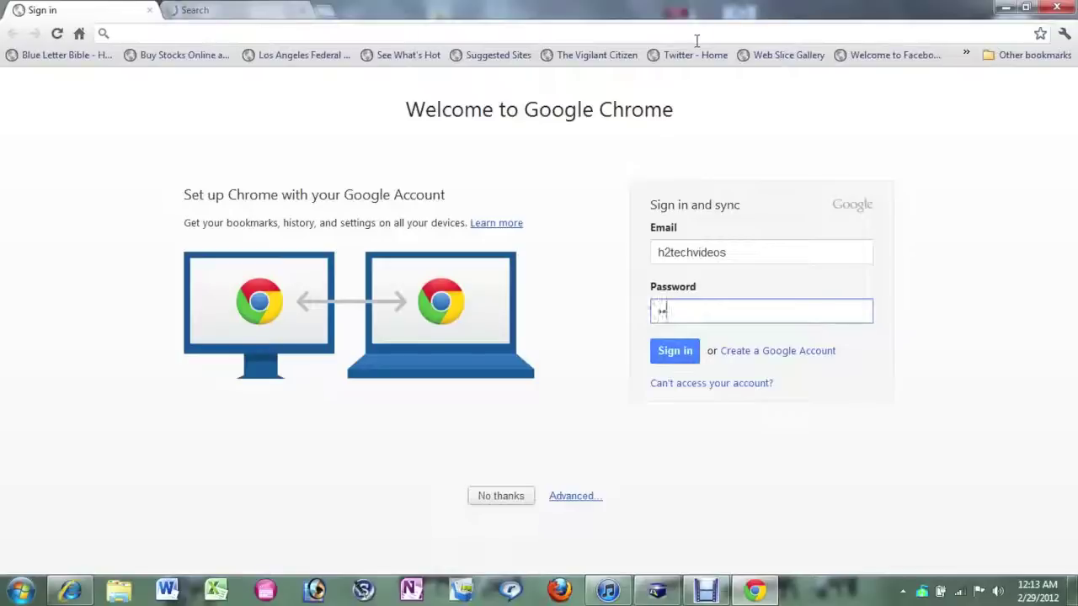
{"action": "key", "text": "BackSpace"}
{"action": "key", "text": "BackSpace"}
{"action": "key", "text": "BackSpace"}
{"action": "type", "text": "***********"}
{"action": "left_click", "coordinate": [668, 356]}
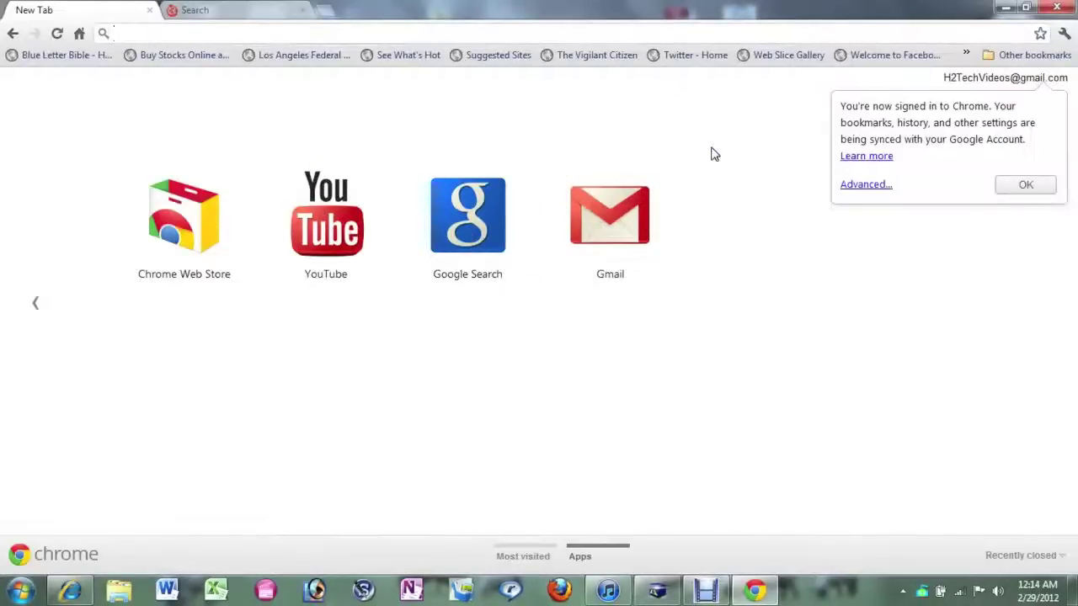
- Open the Chrome Web Store from the New Tab apps page
{"action": "left_click_drag", "start_coordinate": [168, 198], "coordinate": [148, 212]}
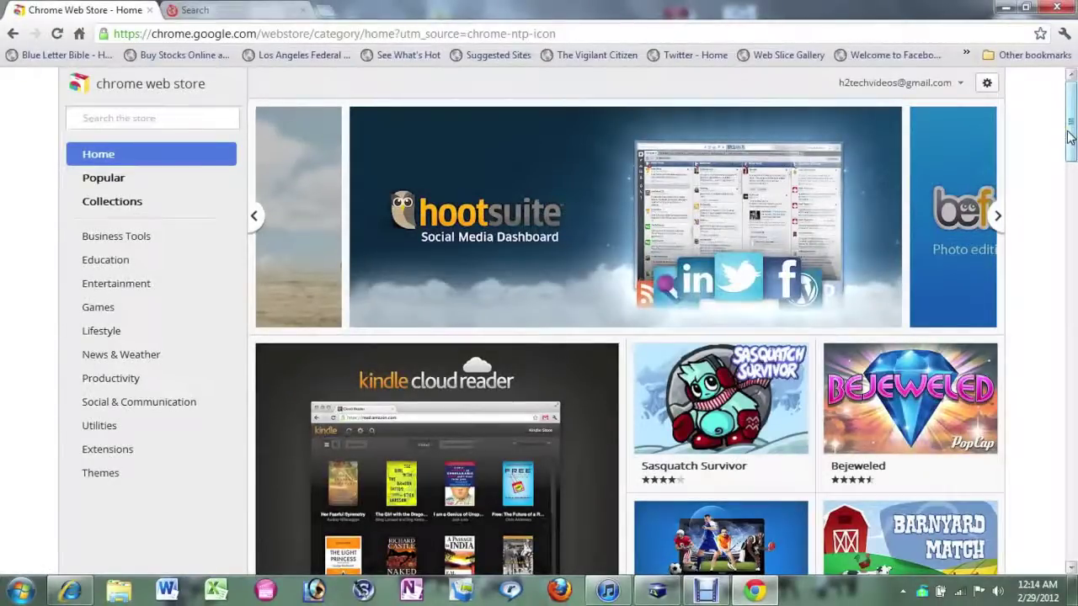
- Scroll the Web Store home page and open the Angry Birds app's details
{"action": "left_click", "coordinate": [1066, 202]}
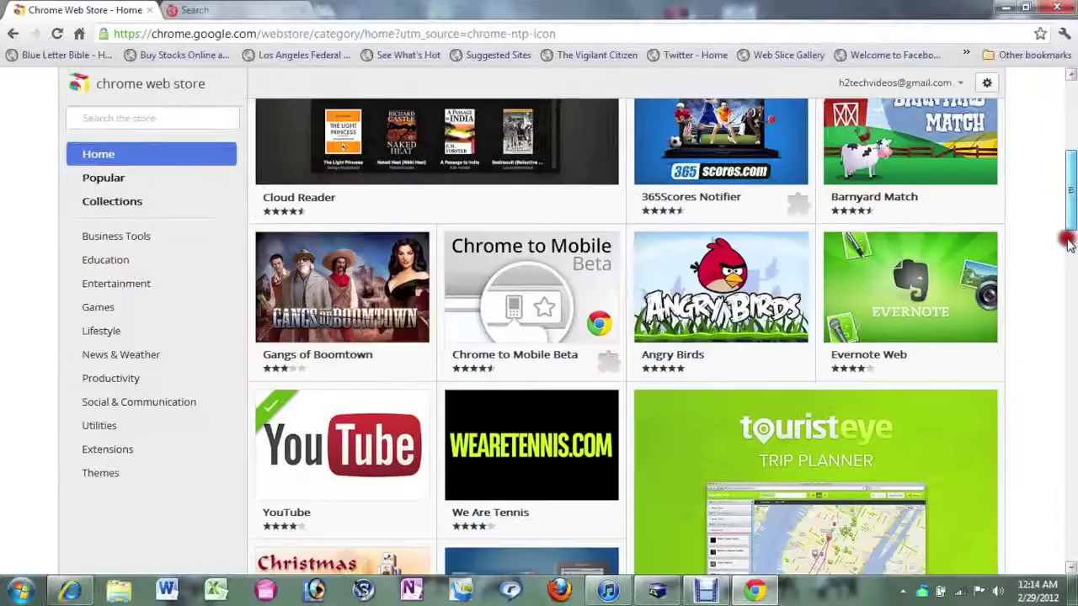
{"action": "left_click", "coordinate": [1066, 261]}
{"action": "left_click", "coordinate": [1064, 215]}
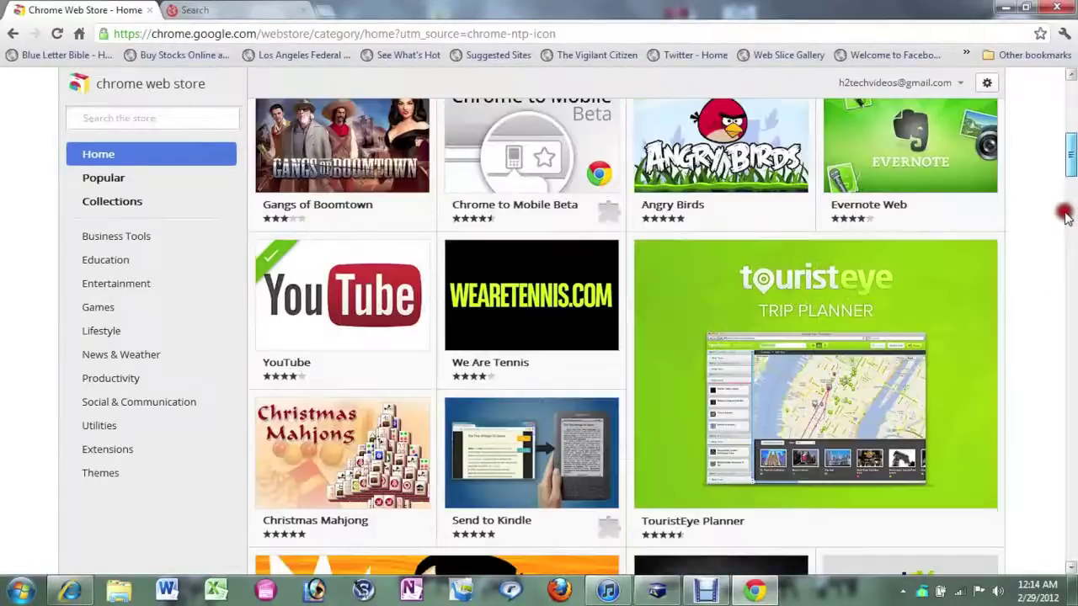
{"action": "scroll", "coordinate": [1066, 216], "scroll_direction": "up", "scroll_amount": 3}
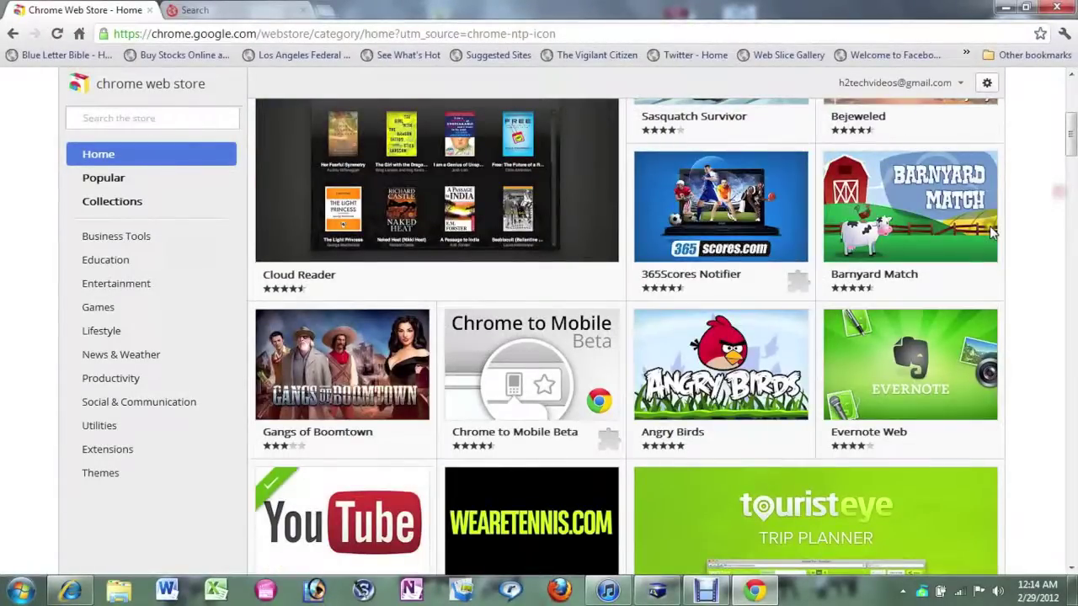
{"action": "left_click", "coordinate": [700, 350]}
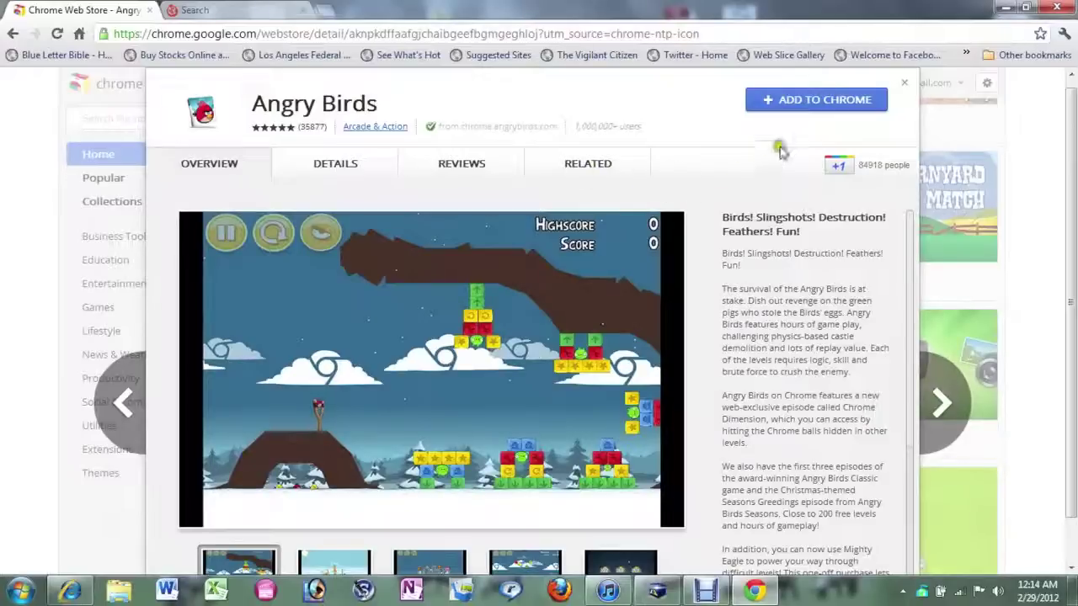
- Add Angry Birds to Chrome and confirm the installation
{"action": "left_click", "coordinate": [791, 101]}
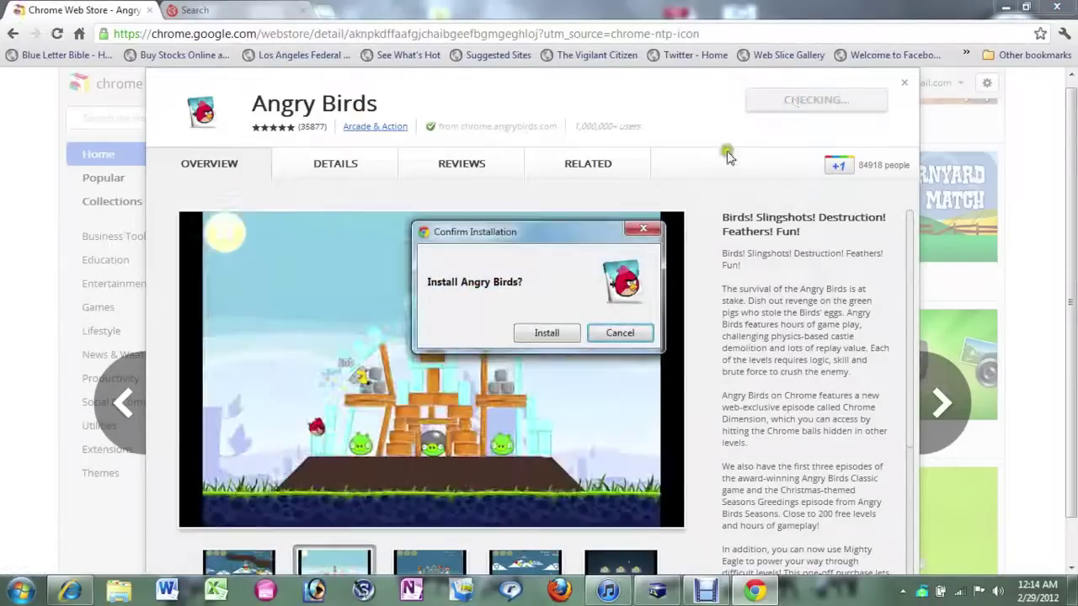
{"action": "left_click", "coordinate": [544, 334]}
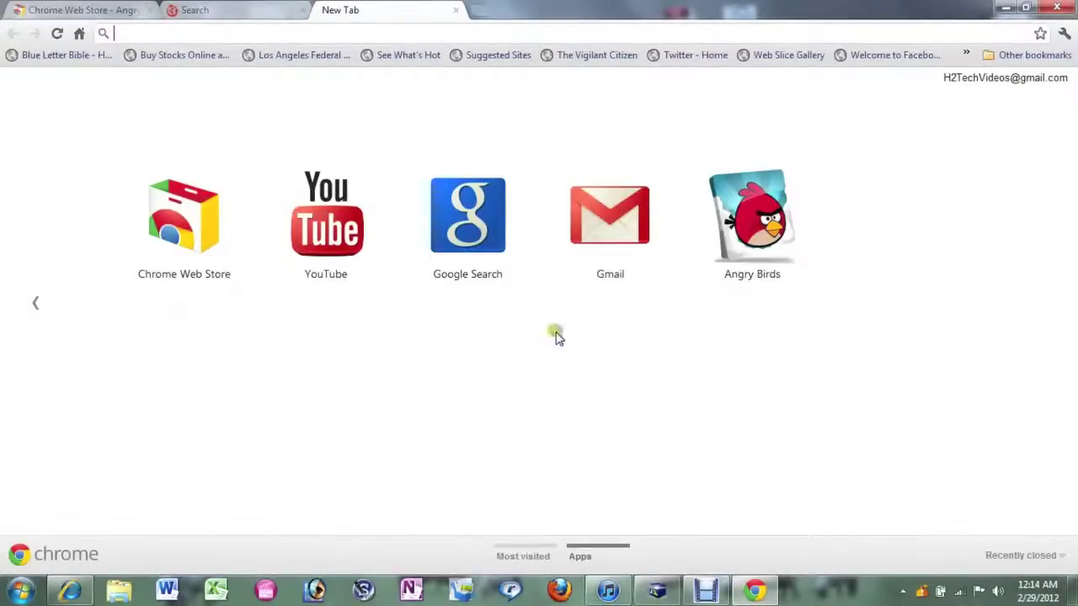
- Launch the installed Angry Birds app from the New Tab page
{"action": "left_click", "coordinate": [760, 192]}
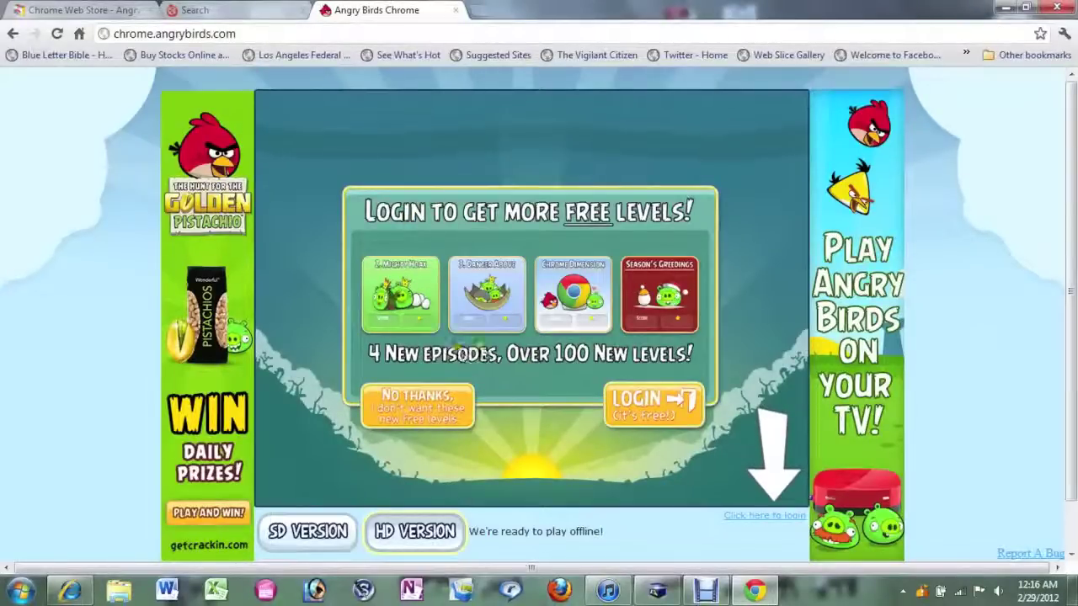
- Decline the login offer for extra free levels with No Thanks
{"action": "left_click", "coordinate": [425, 402]}
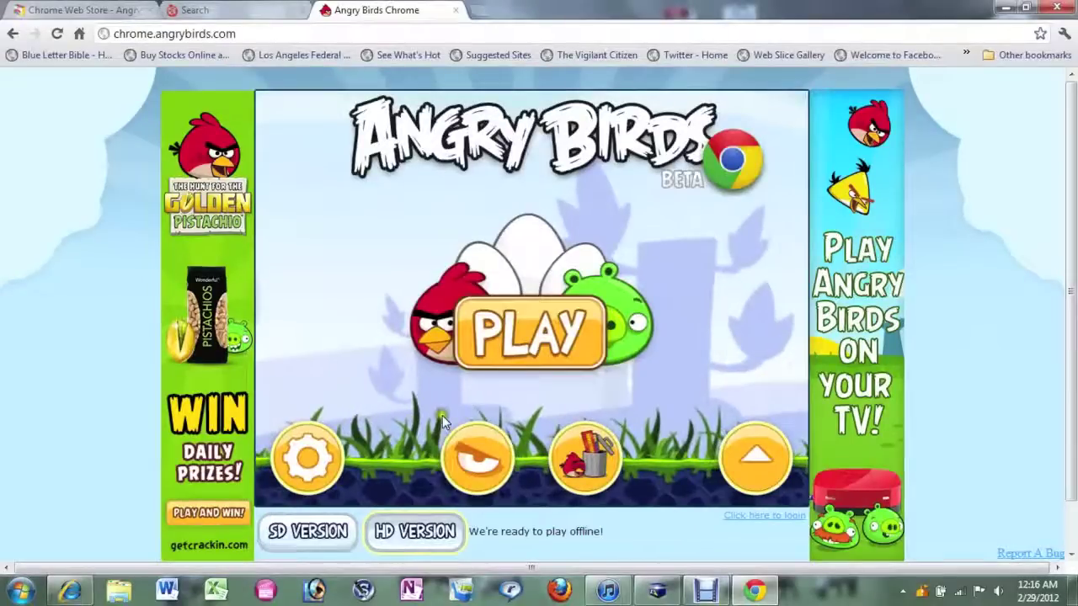
- Start the game and browse forward through the episodes past Chrome Dimension
{"action": "left_click", "coordinate": [522, 331]}
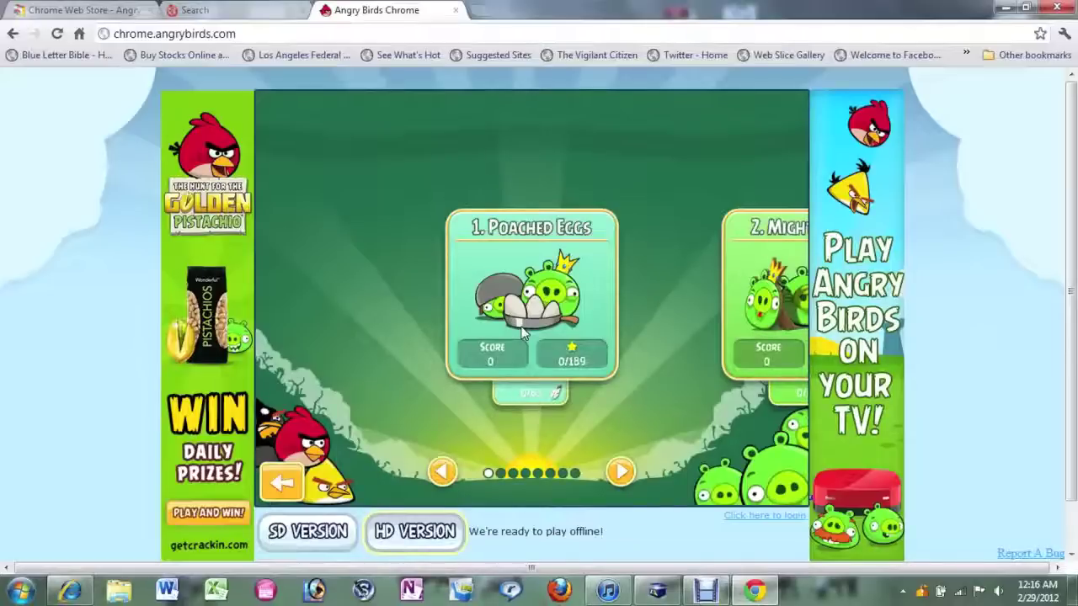
{"action": "left_click", "coordinate": [612, 481]}
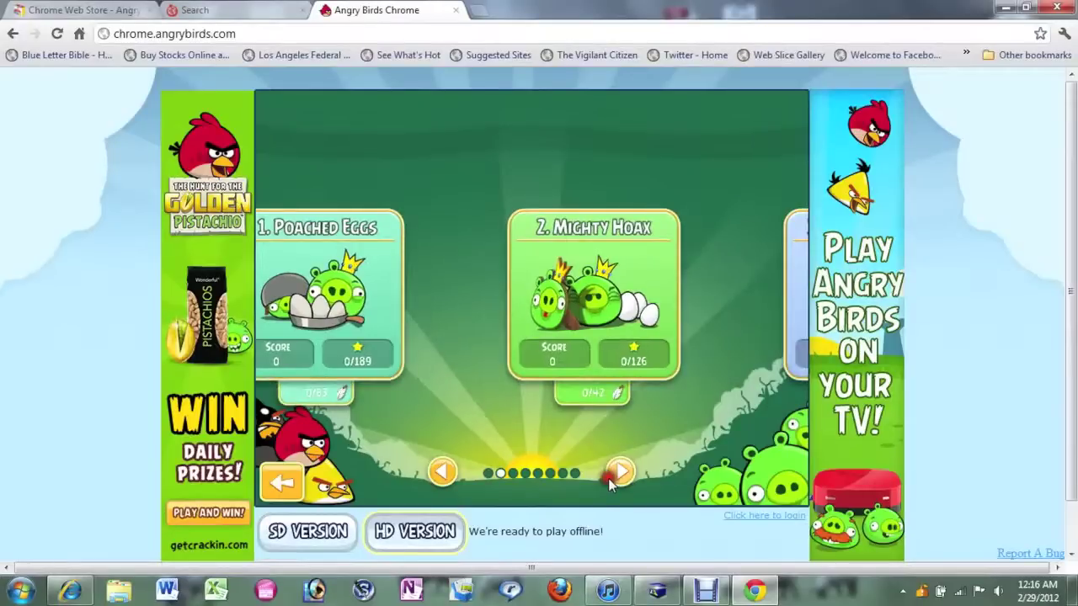
{"action": "left_click", "coordinate": [612, 481]}
{"action": "left_click", "coordinate": [612, 481]}
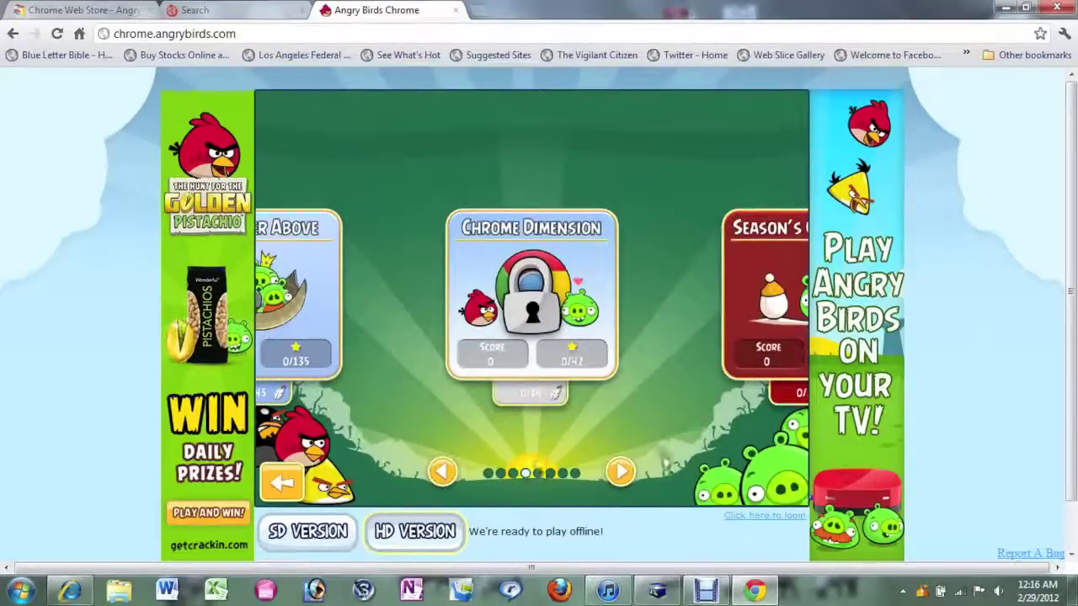
{"action": "left_click", "coordinate": [620, 472]}
{"action": "left_click", "coordinate": [621, 471]}
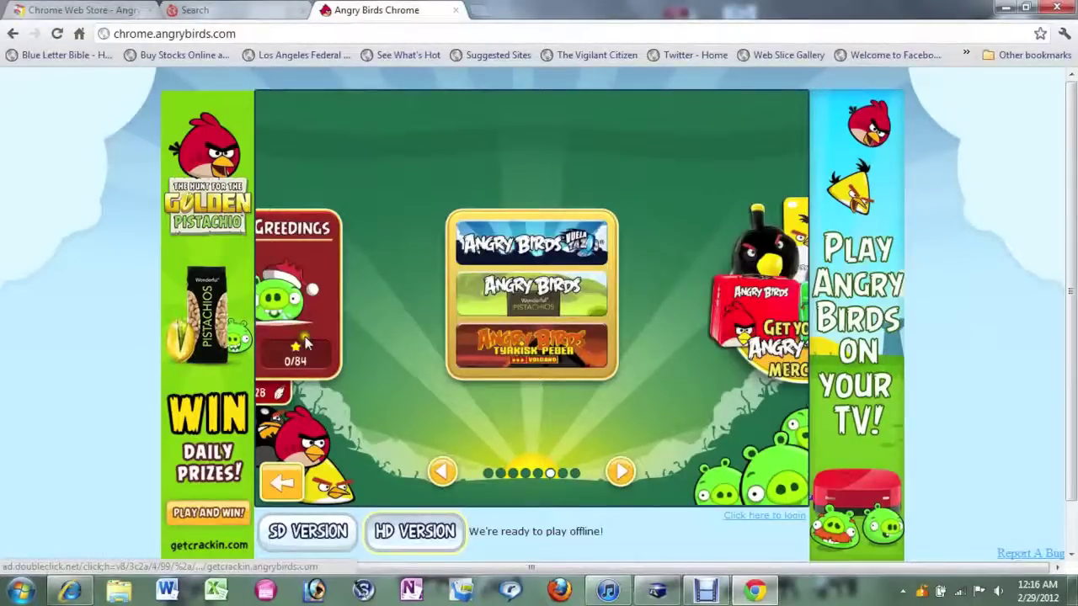
- Browse back to the Poached Eggs episode and start its level 1
{"action": "left_click", "coordinate": [440, 475]}
{"action": "left_click", "coordinate": [441, 475]}
{"action": "left_click", "coordinate": [441, 474]}
{"action": "left_click", "coordinate": [440, 475]}
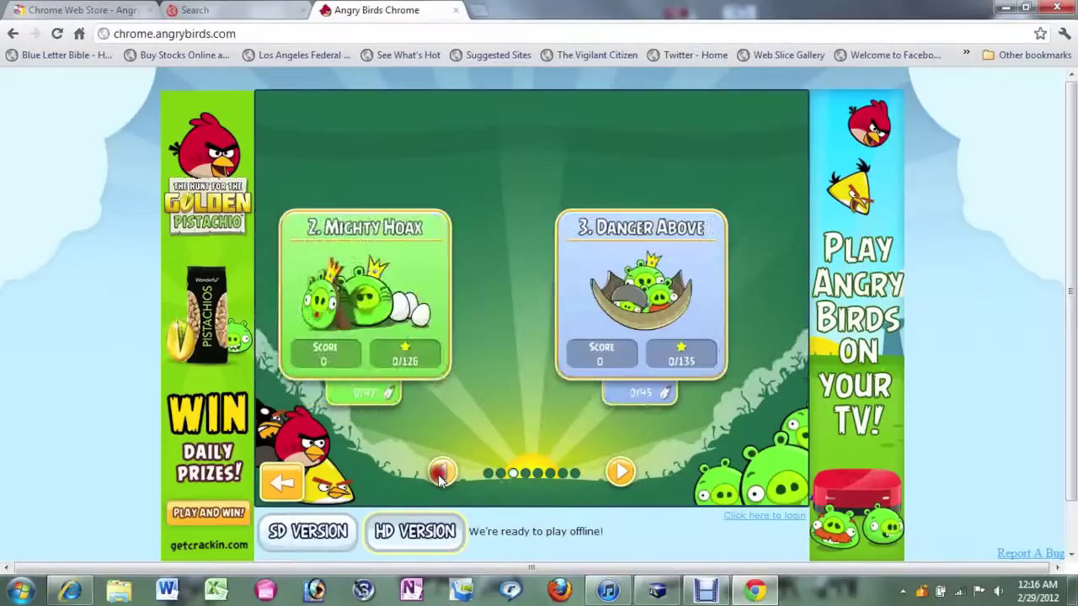
{"action": "left_click", "coordinate": [440, 475]}
{"action": "left_click", "coordinate": [440, 475]}
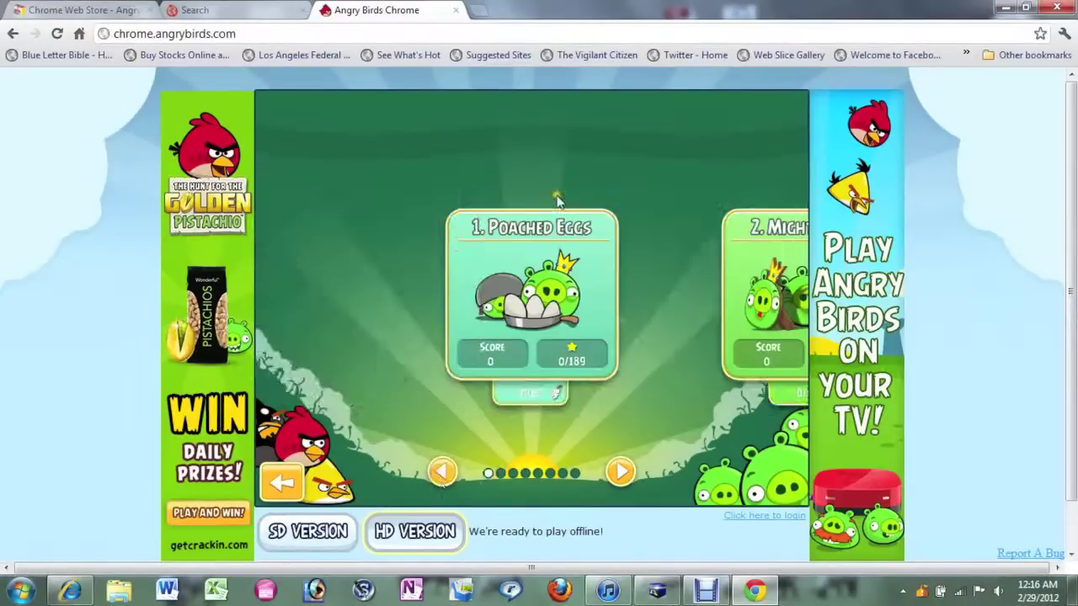
{"action": "left_click", "coordinate": [520, 337]}
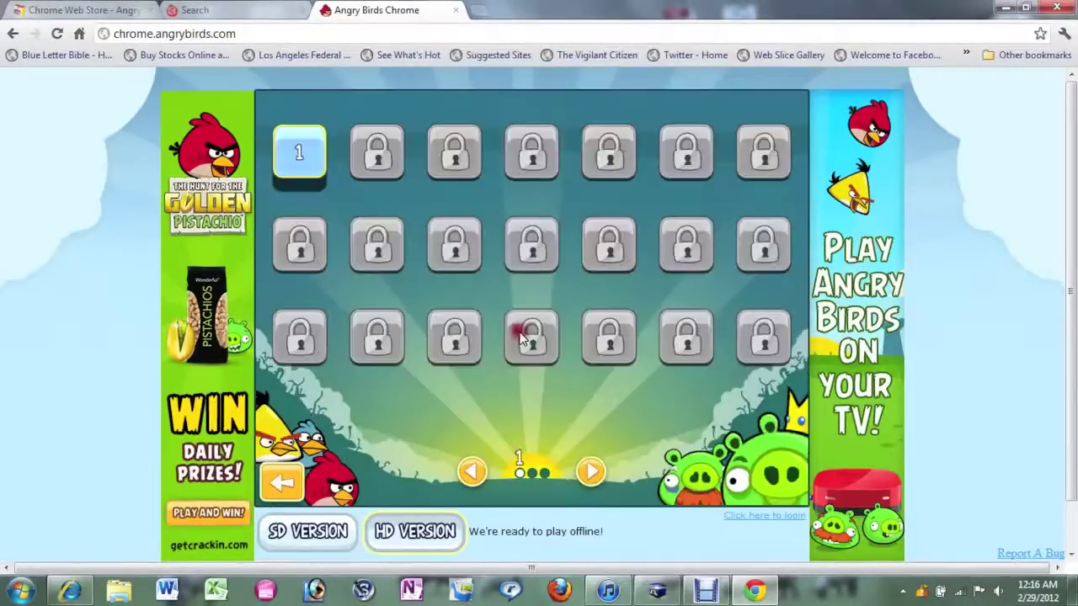
{"action": "left_click", "coordinate": [295, 173]}
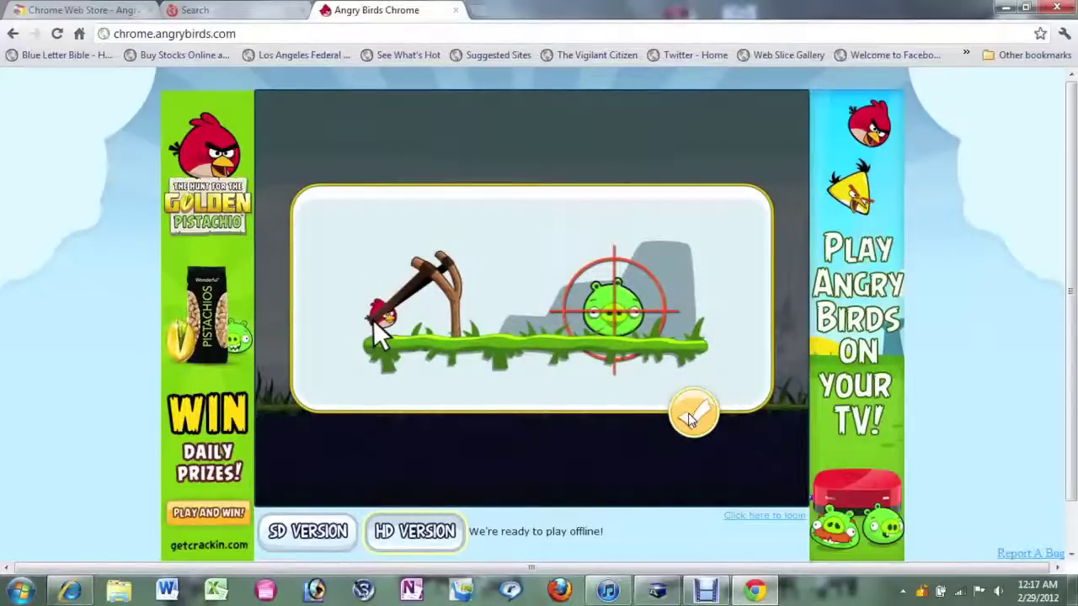
- Dismiss the slingshot tutorial card to begin playing level 1-1
{"action": "left_click", "coordinate": [688, 413]}
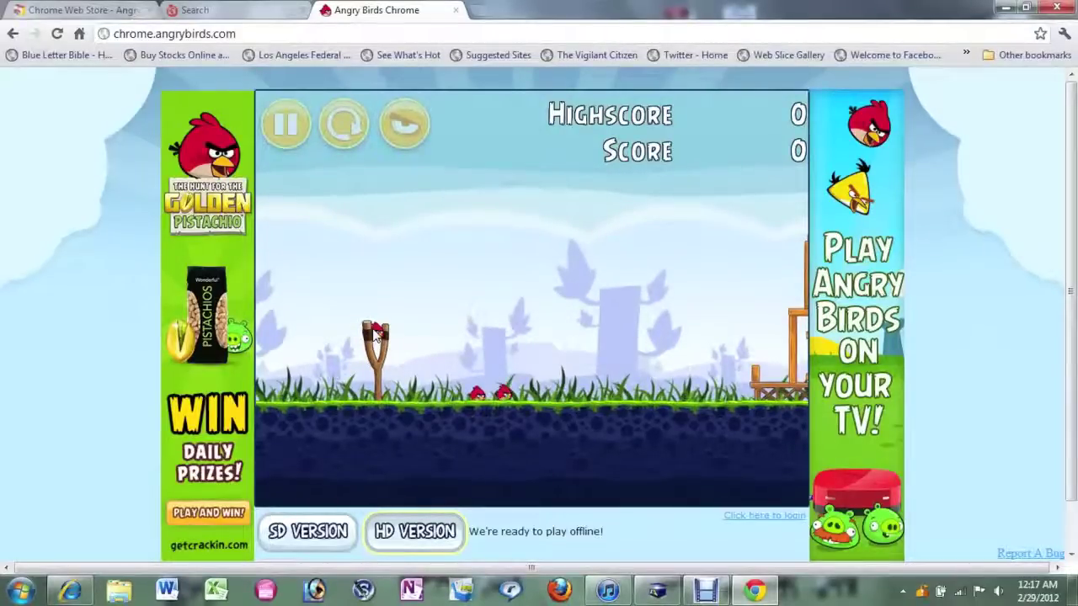
- Pull the red bird back on the slingshot and launch it toward the wooden tower
{"action": "left_click_drag", "start_coordinate": [374, 335], "coordinate": [282, 400]}
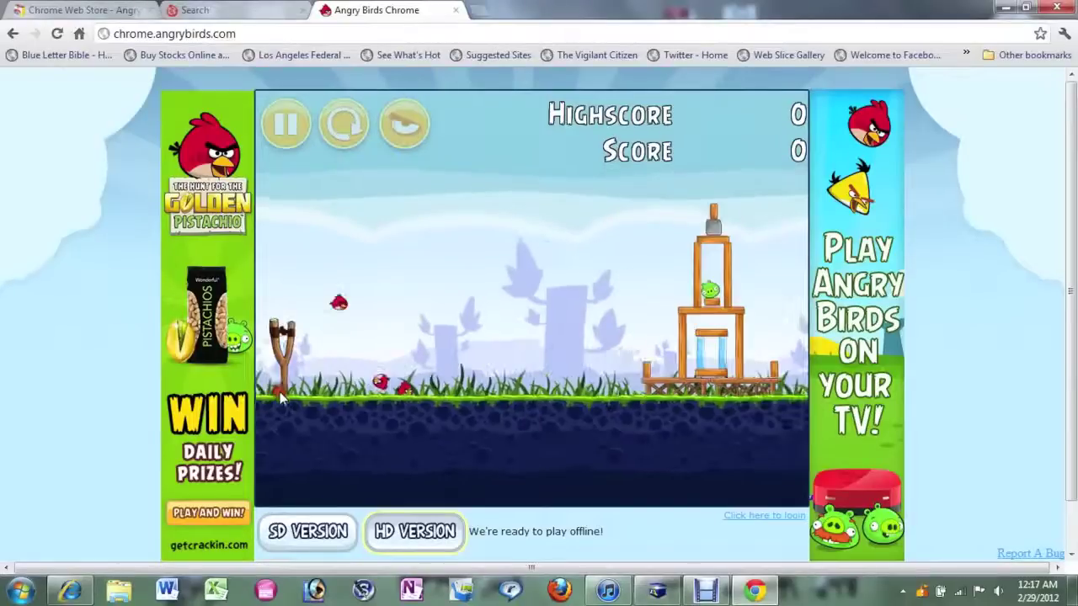